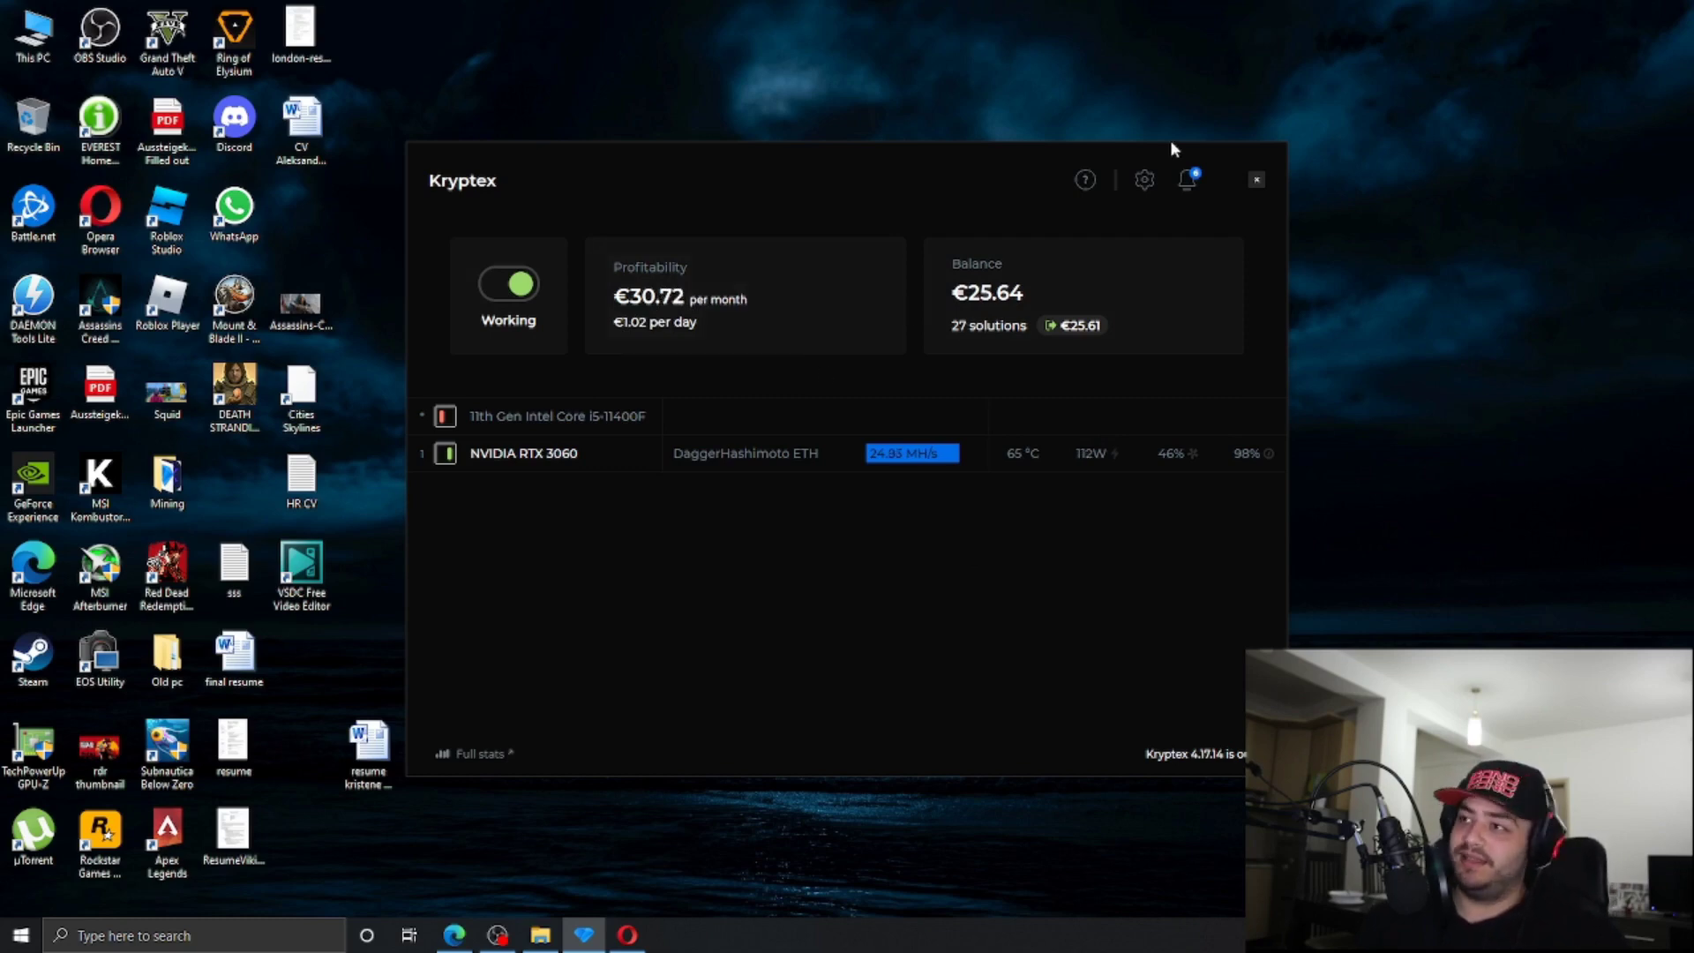
# - Open the Mining folder from the desktop
pyautogui.rightClick(345, 429)
pyautogui.click(369, 482)
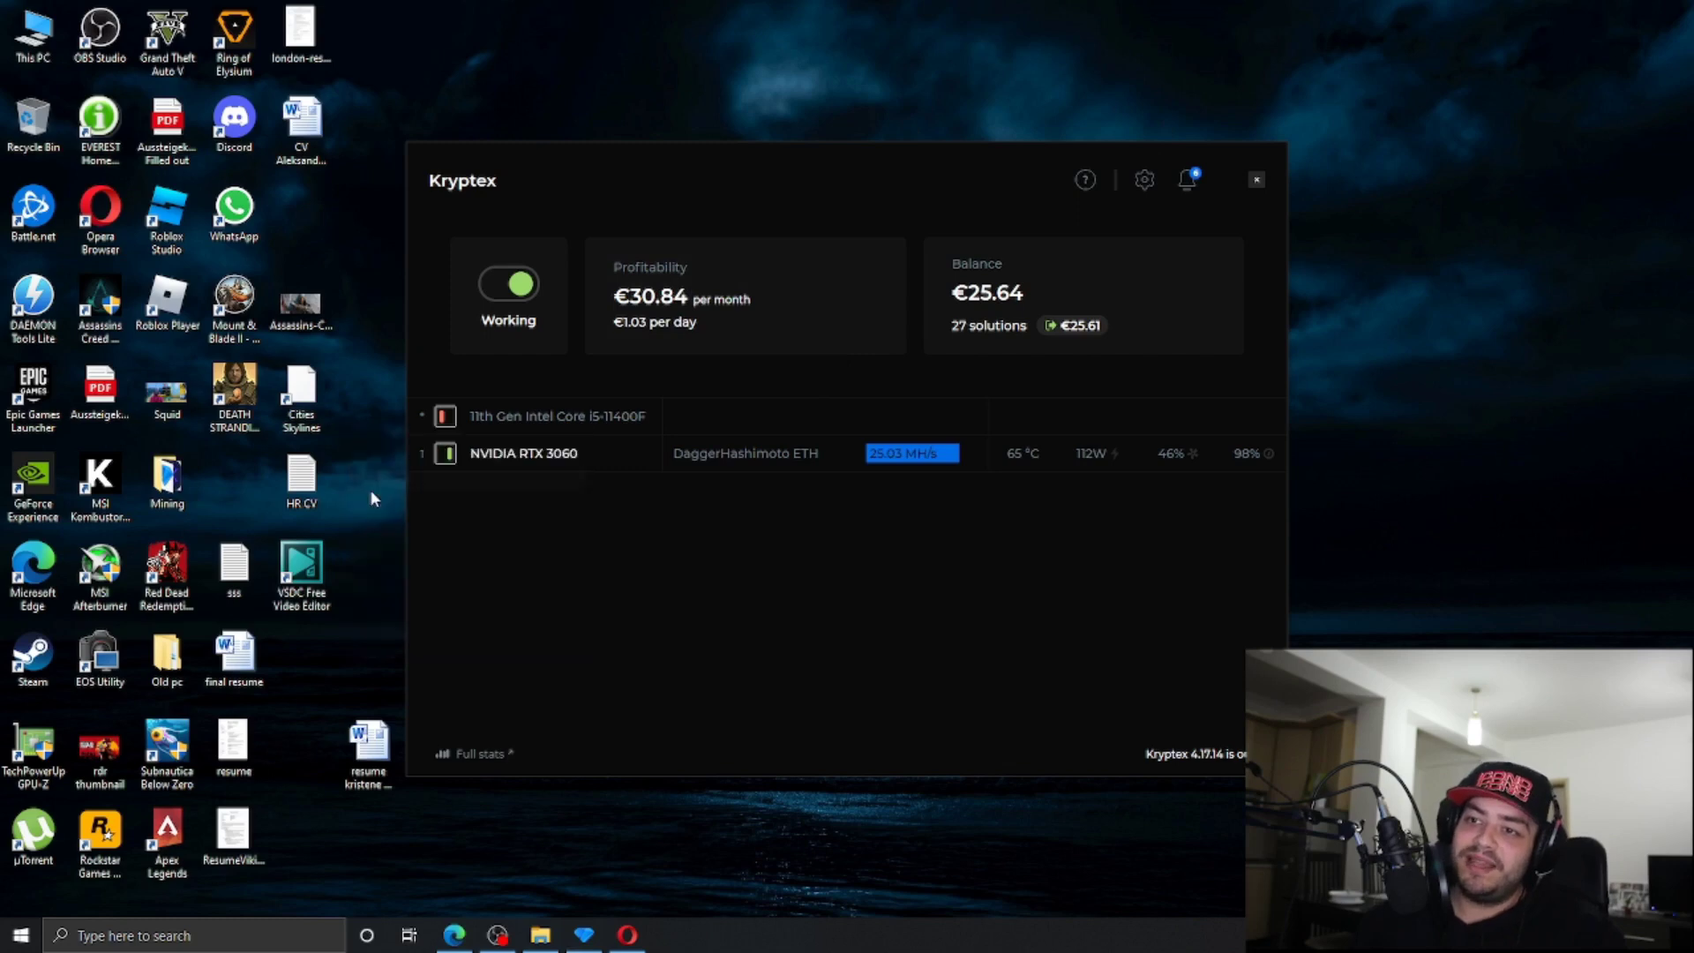
pyautogui.doubleClick(178, 474)
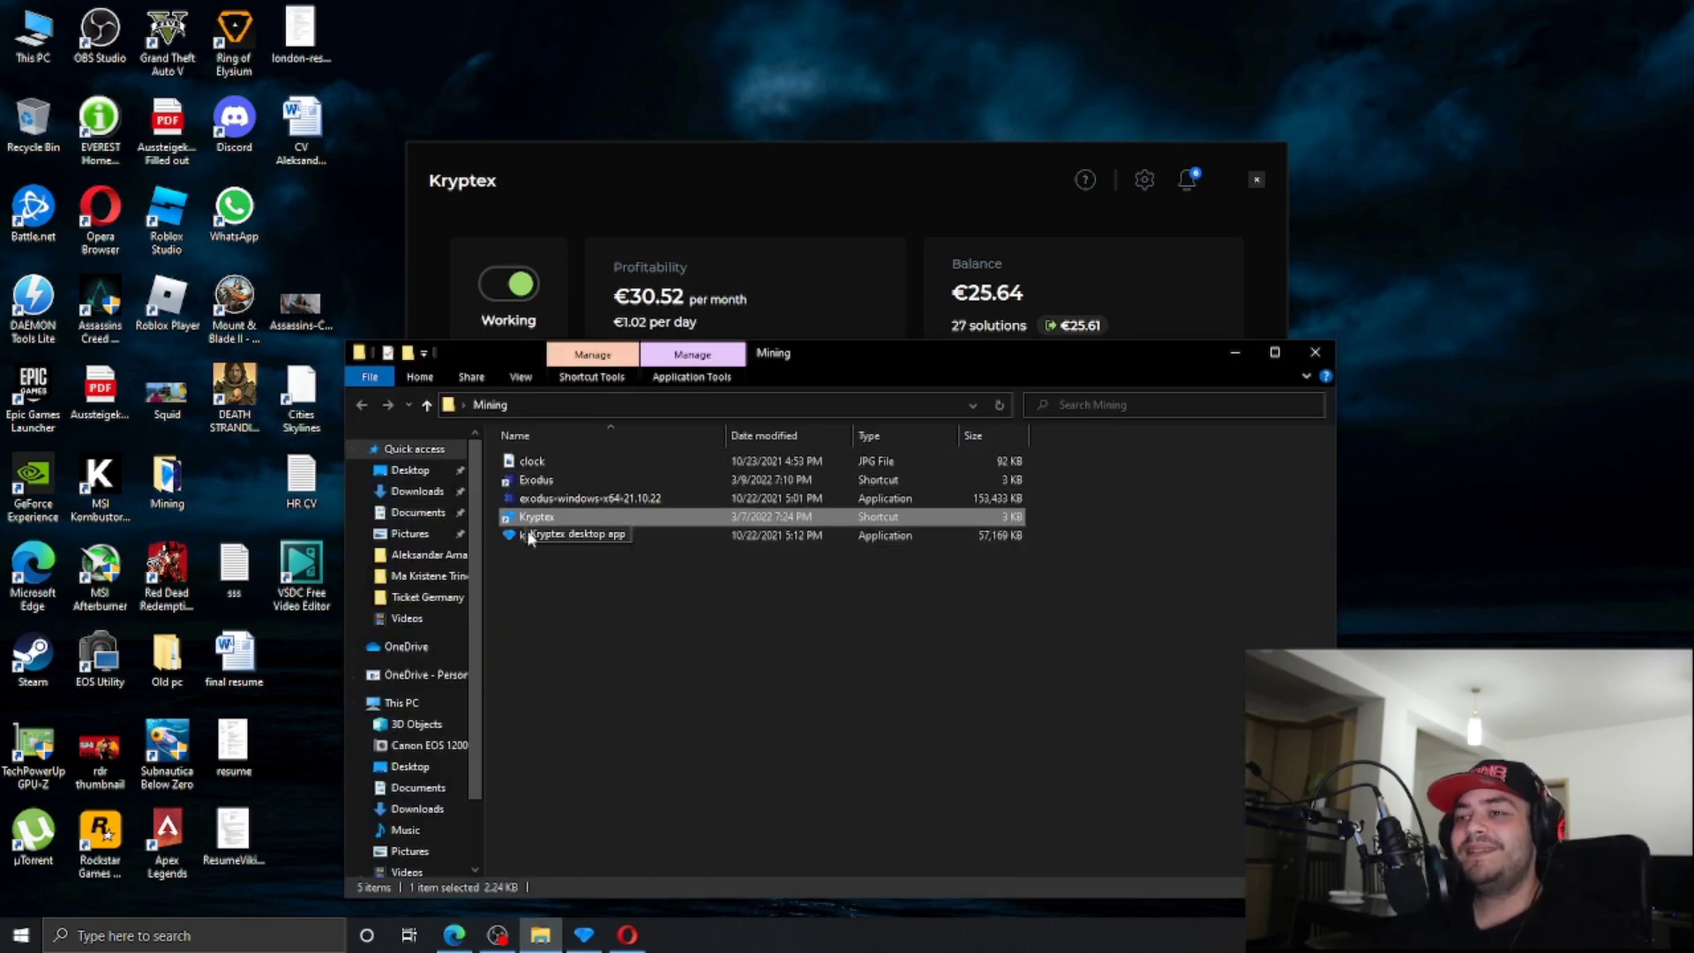
# - Switch to the browser's Google page, then minimize it so the Mining folder shows
pyautogui.click(454, 936)
pyautogui.click(411, 936)
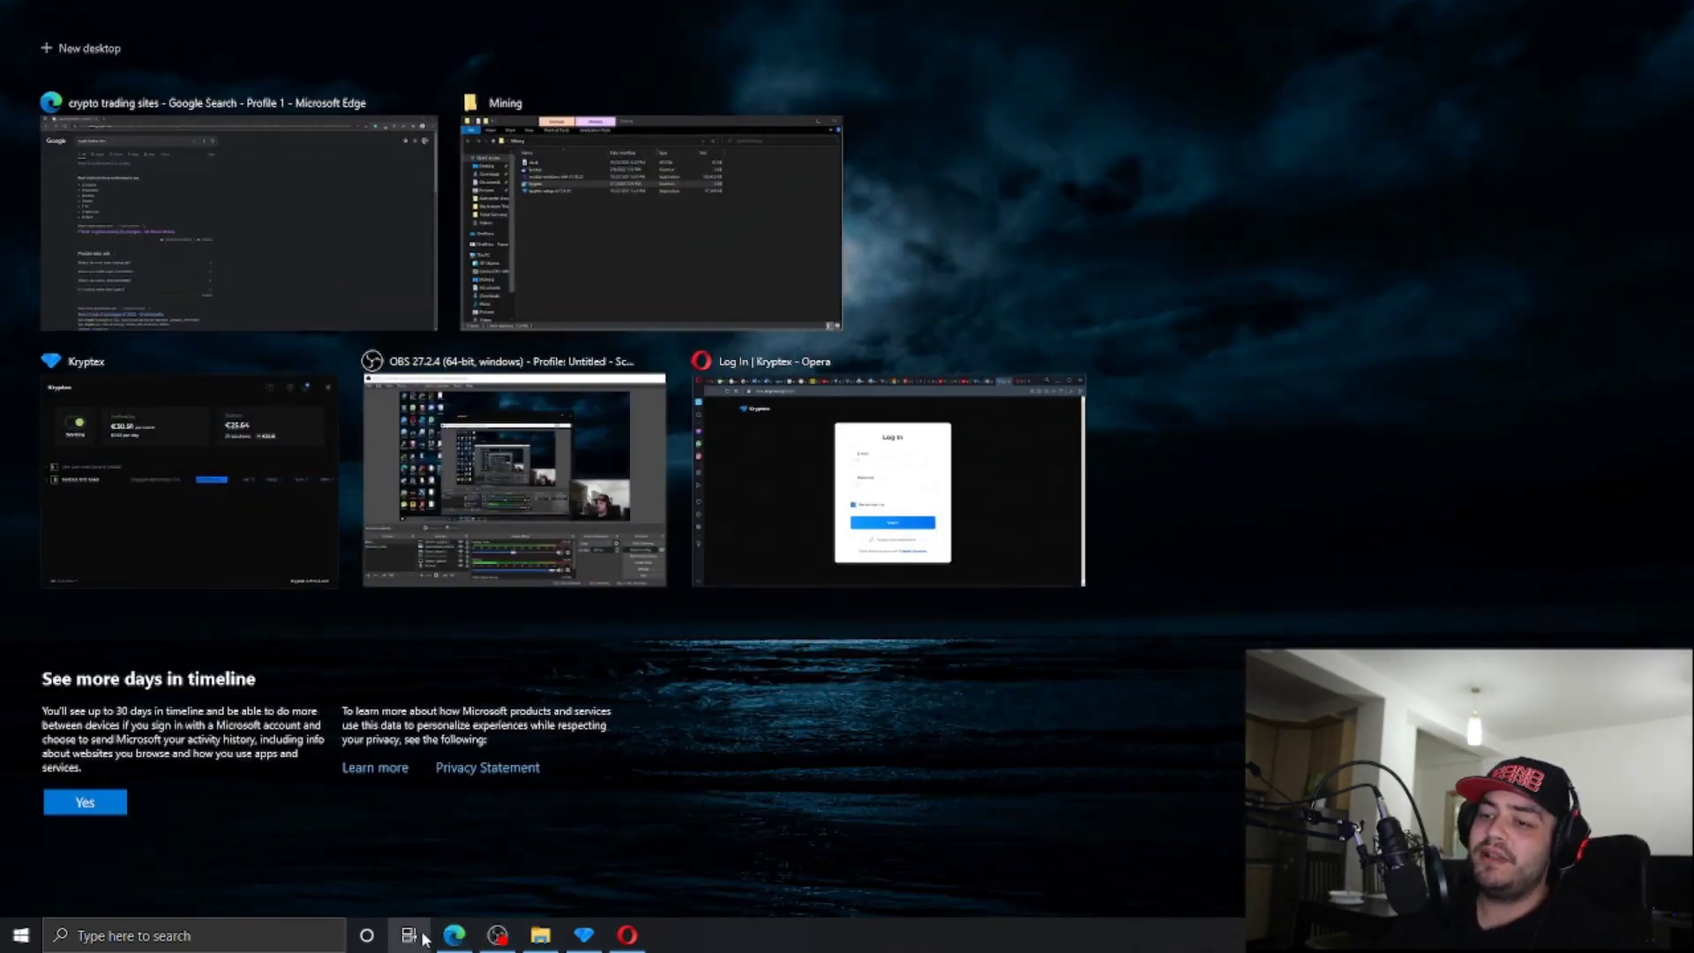
pyautogui.click(415, 935)
pyautogui.click(451, 936)
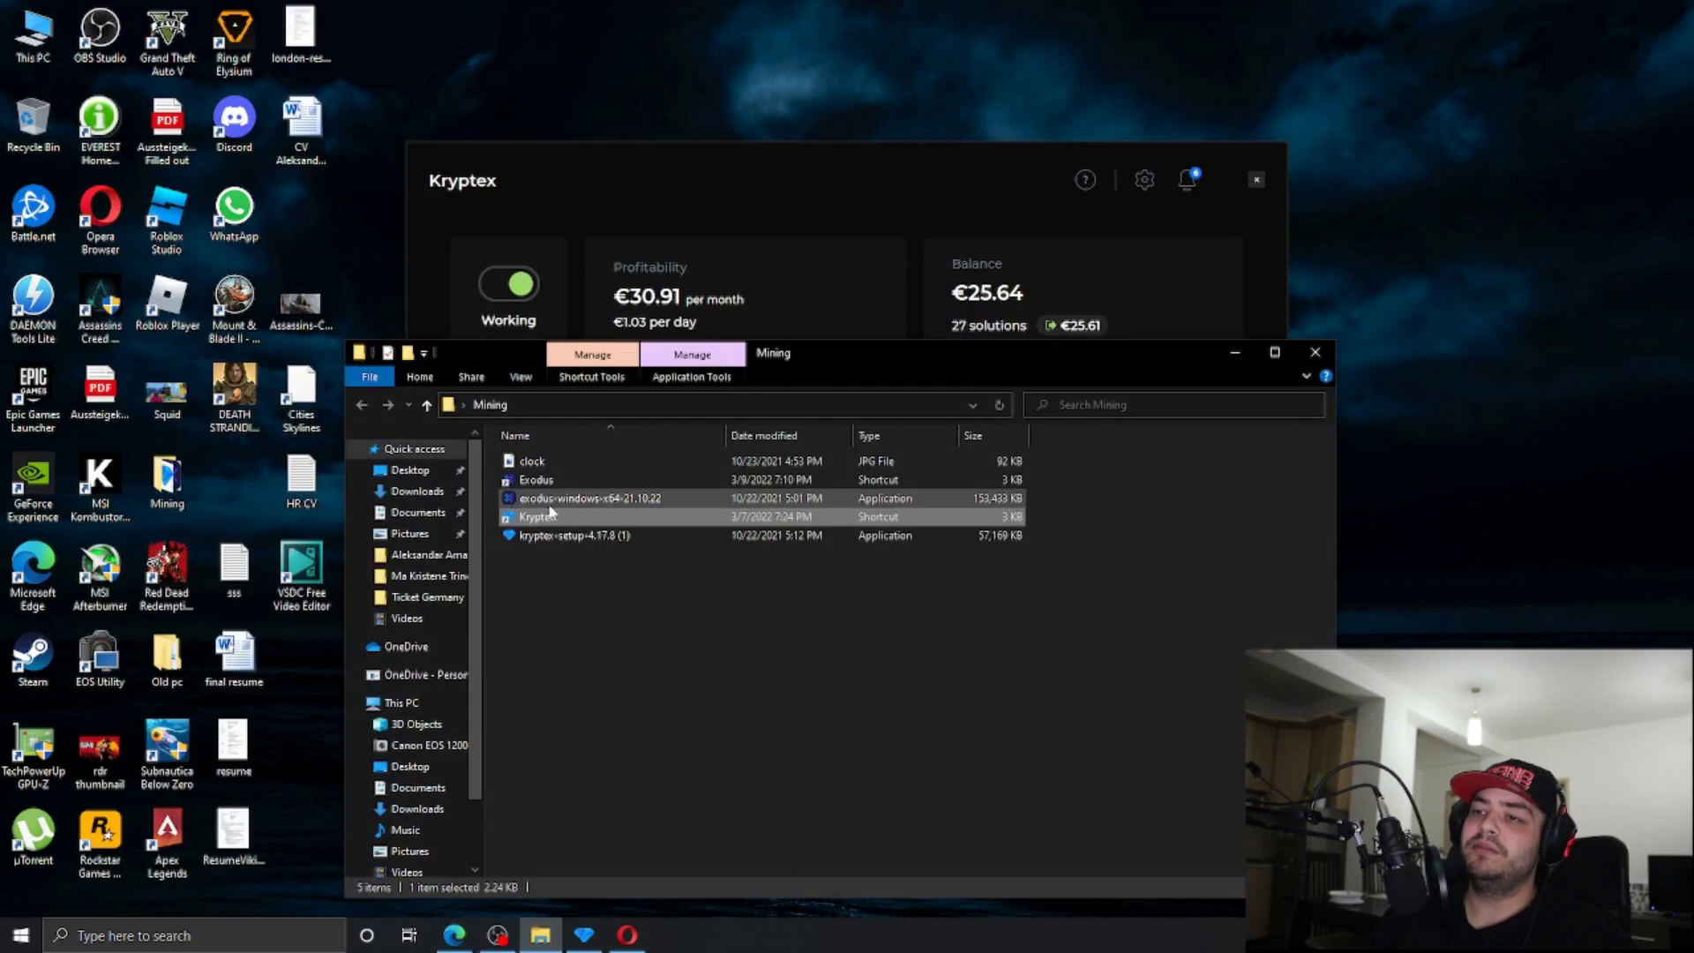
# - Search Google for 'kryptex' in Edge and open the kryptex.org homepage
pyautogui.click(455, 935)
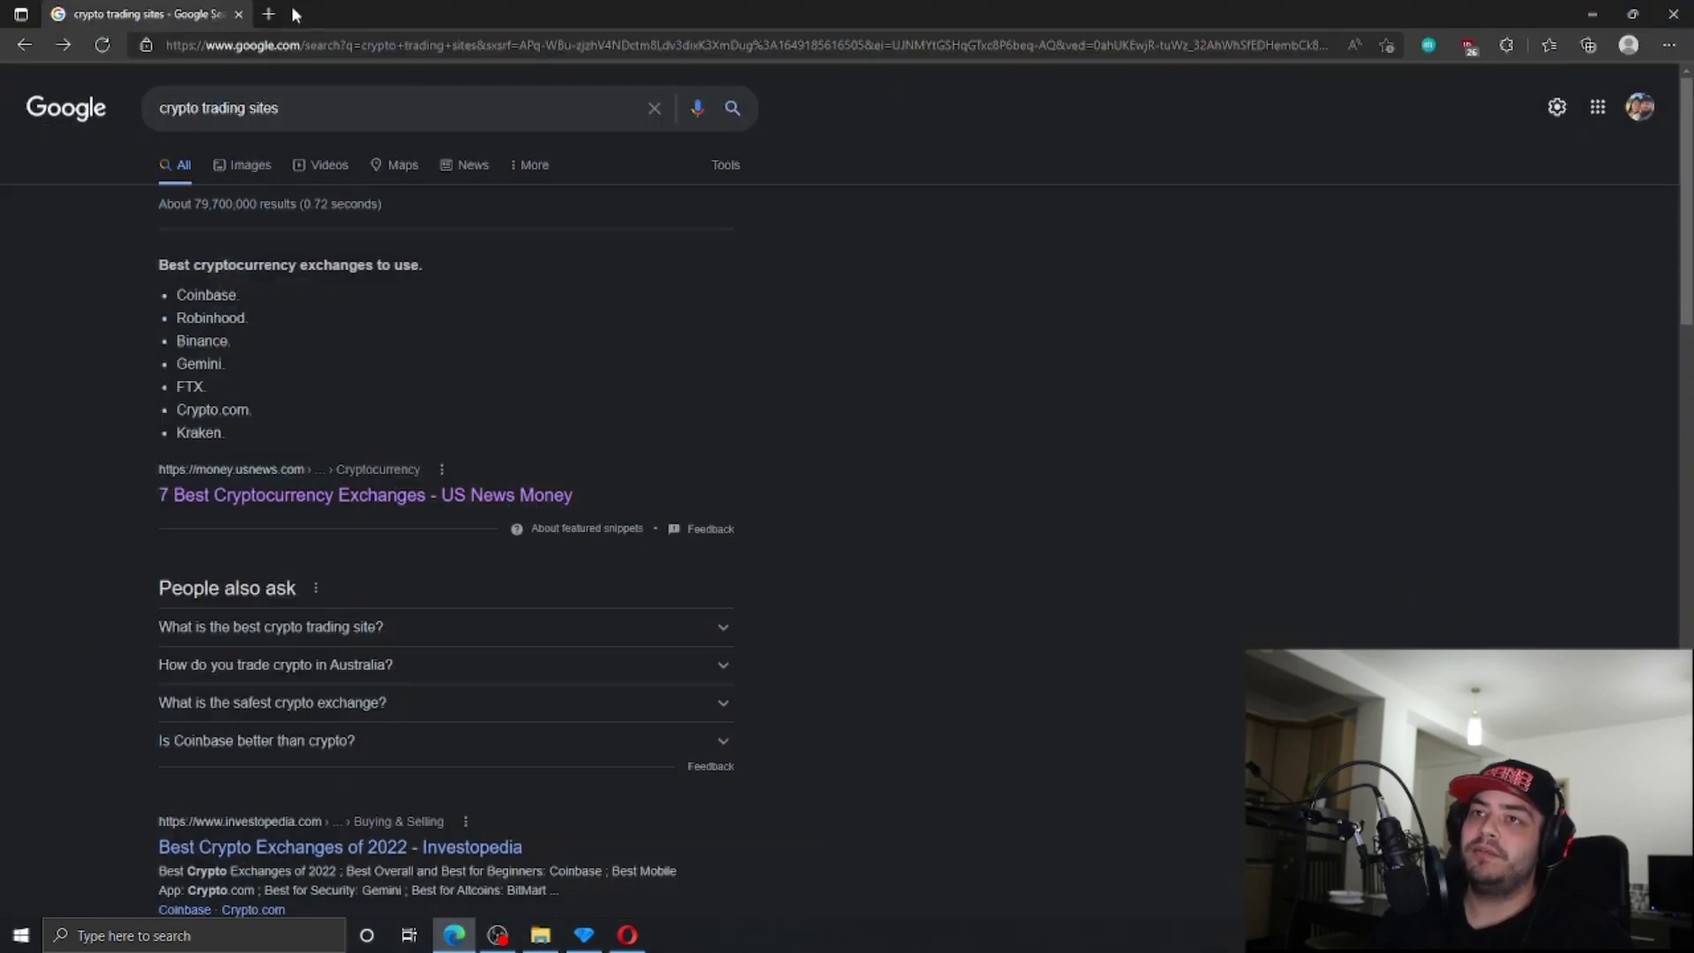
pyautogui.click(269, 14)
pyautogui.click(215, 25)
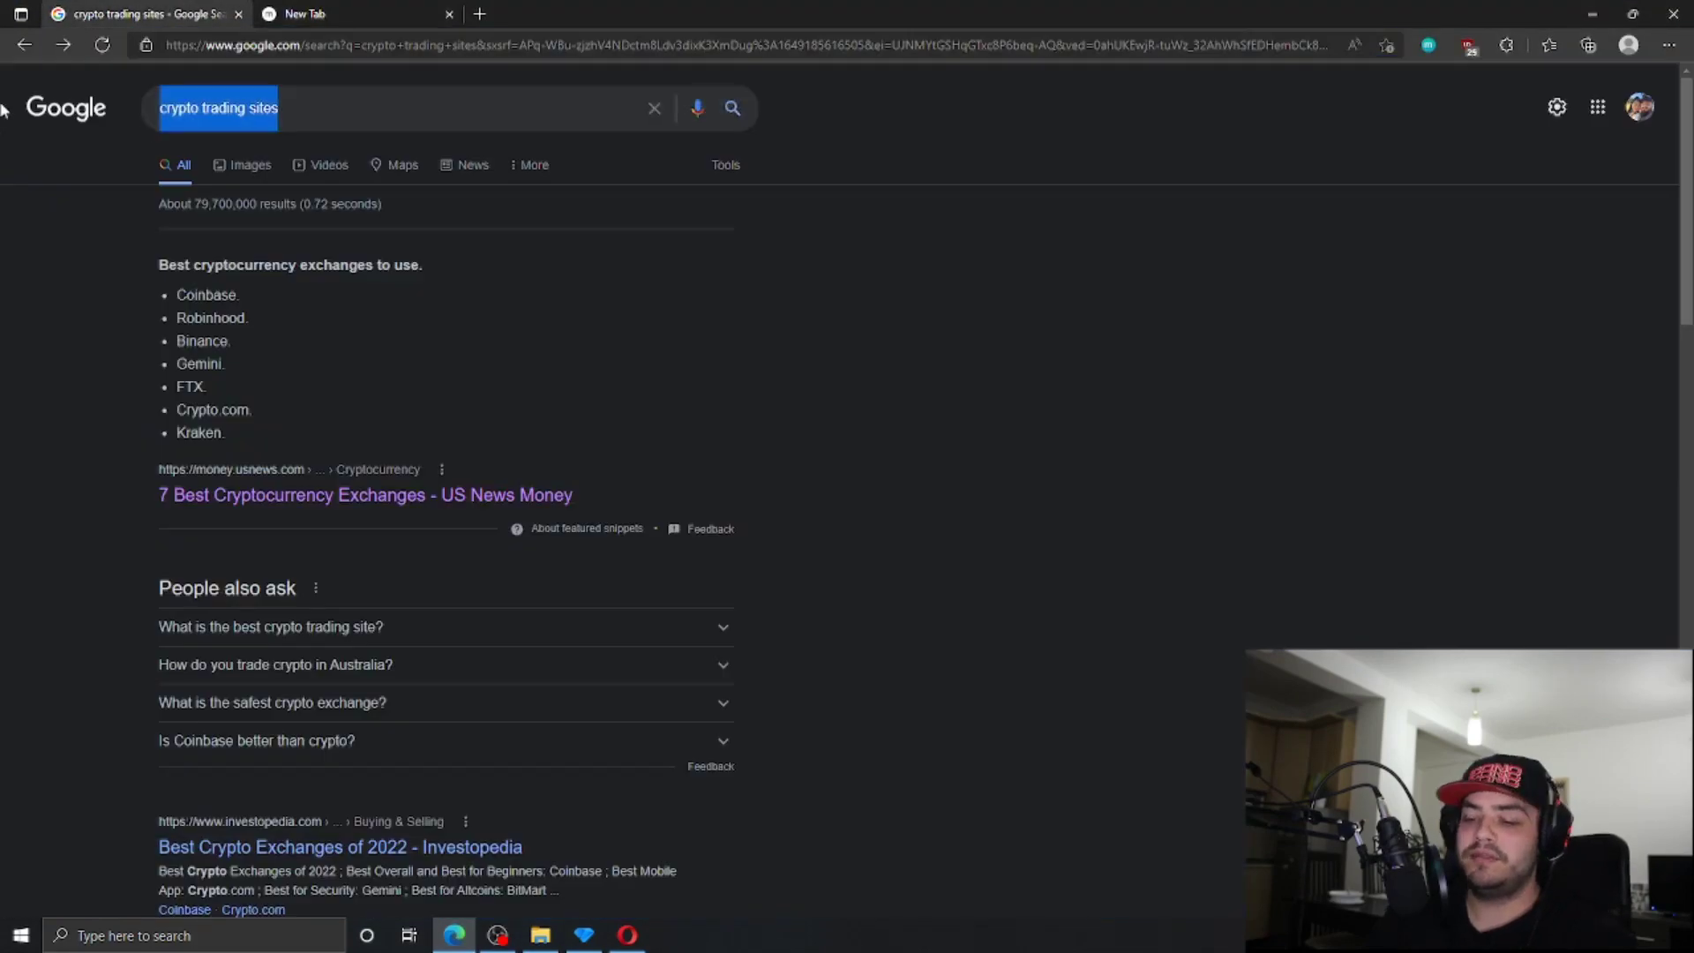
pyautogui.write('kryptex')
pyautogui.press('Return')
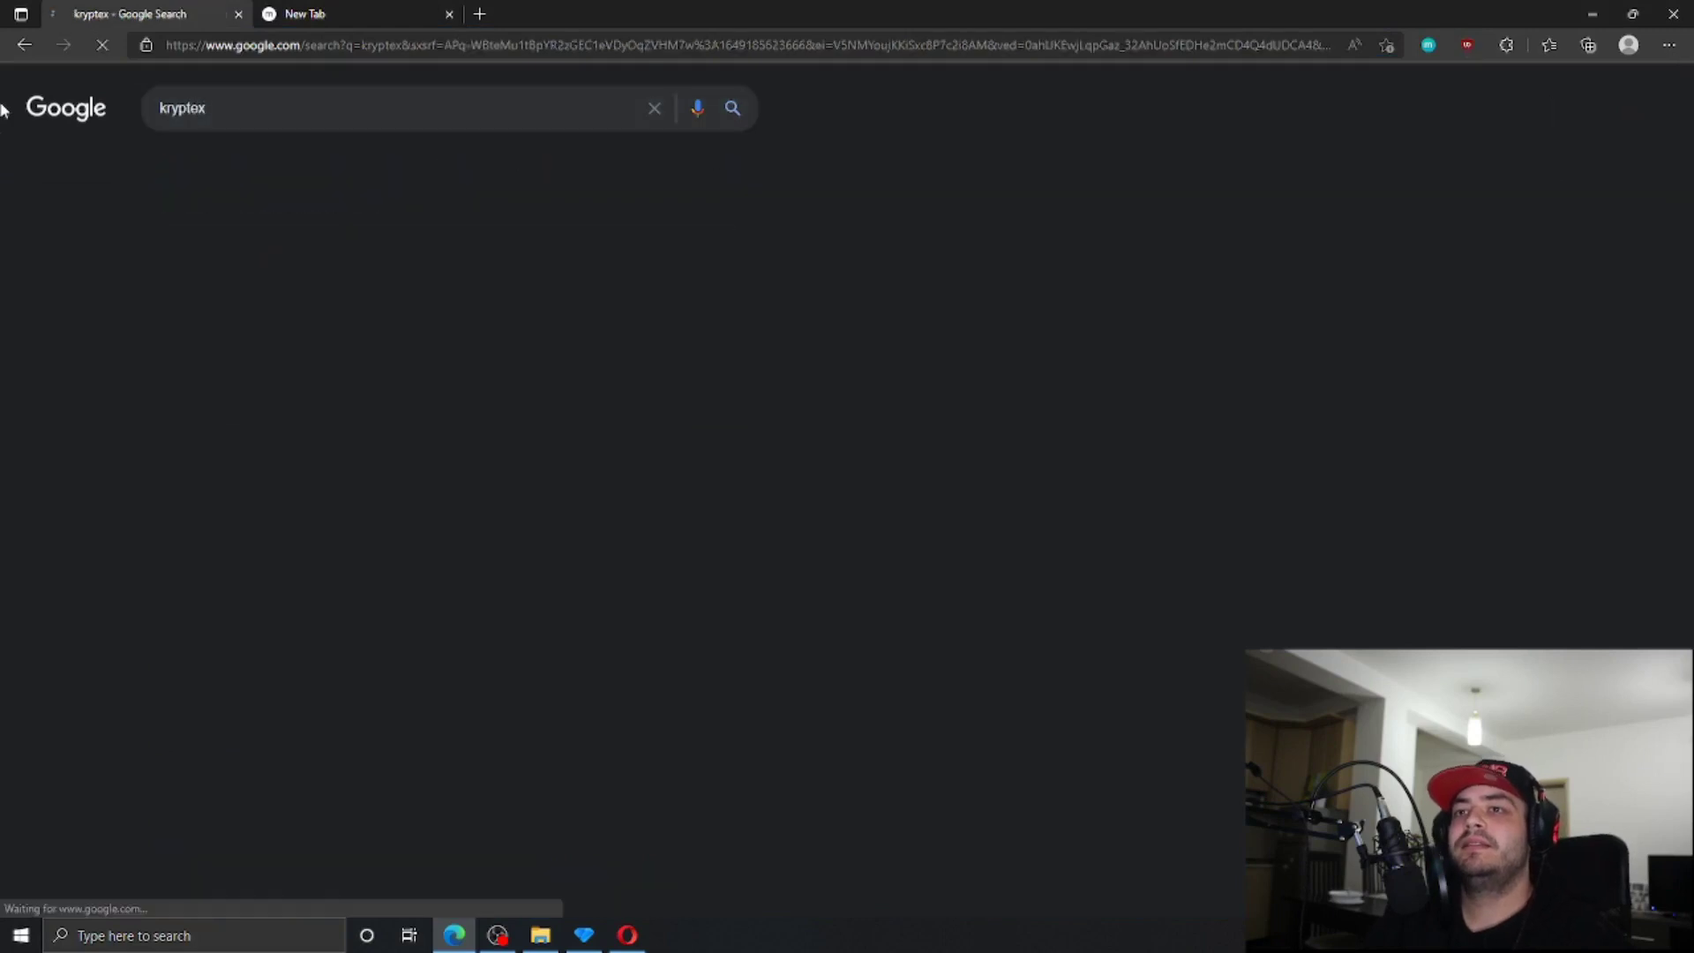
pyautogui.click(183, 257)
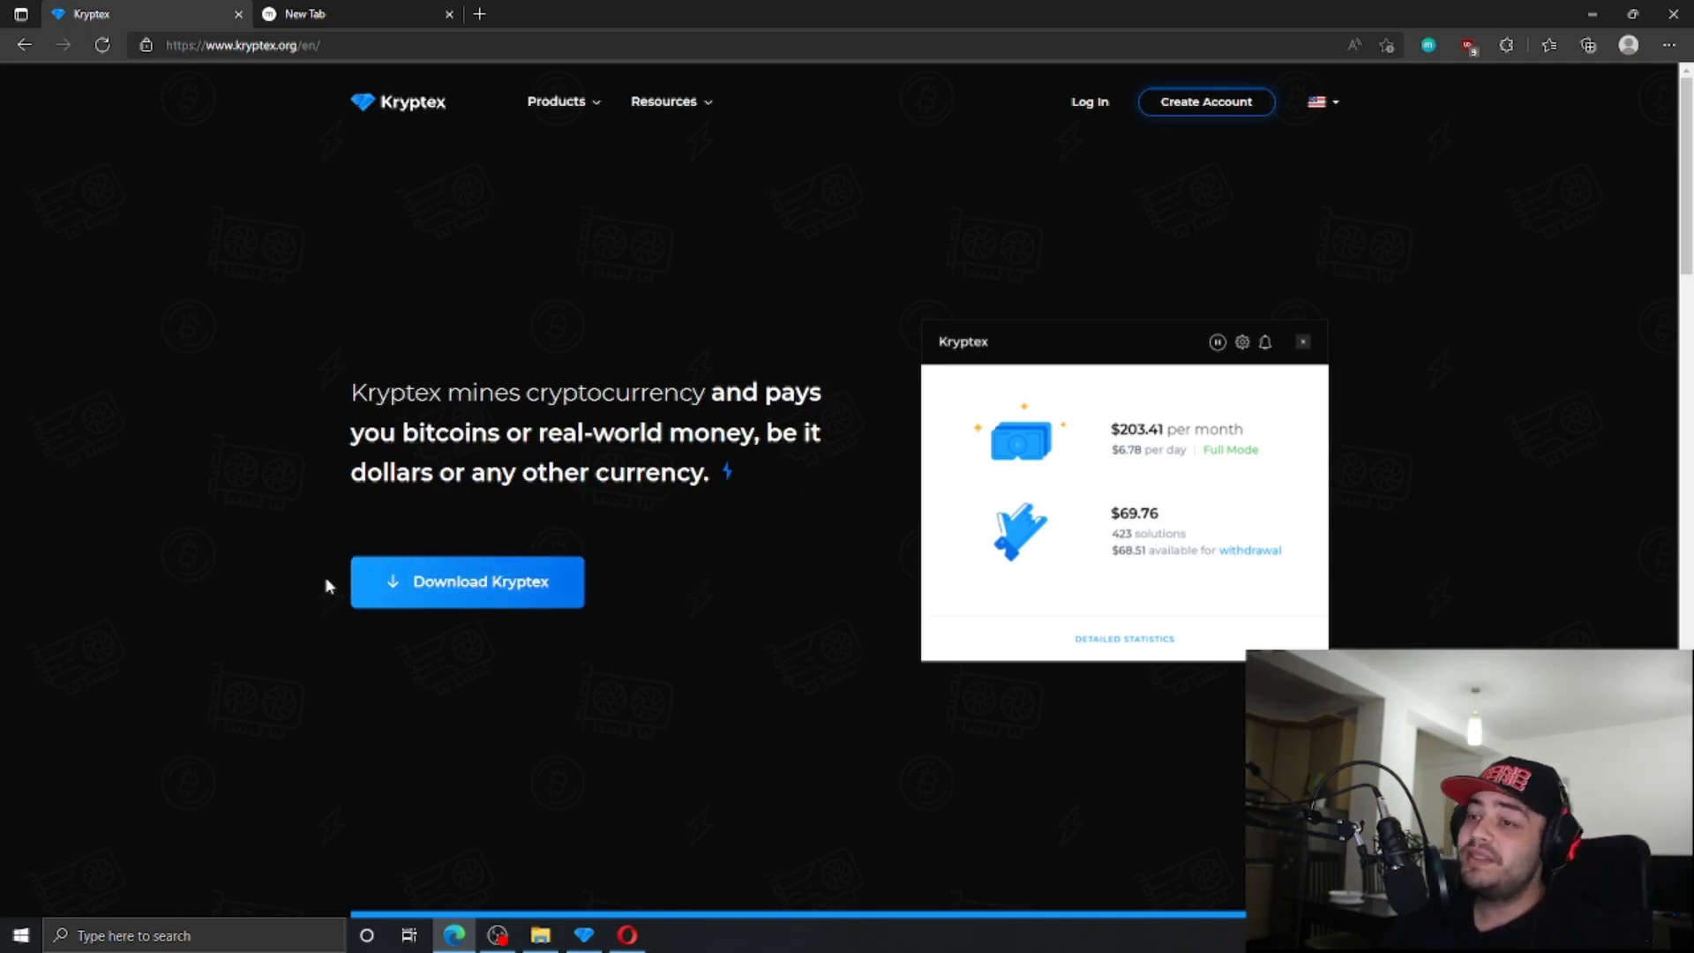
# - Minimize Edge, select the kryptex-setup-4.17.8 (1) installer, and minimize the Mining folder
pyautogui.click(1593, 14)
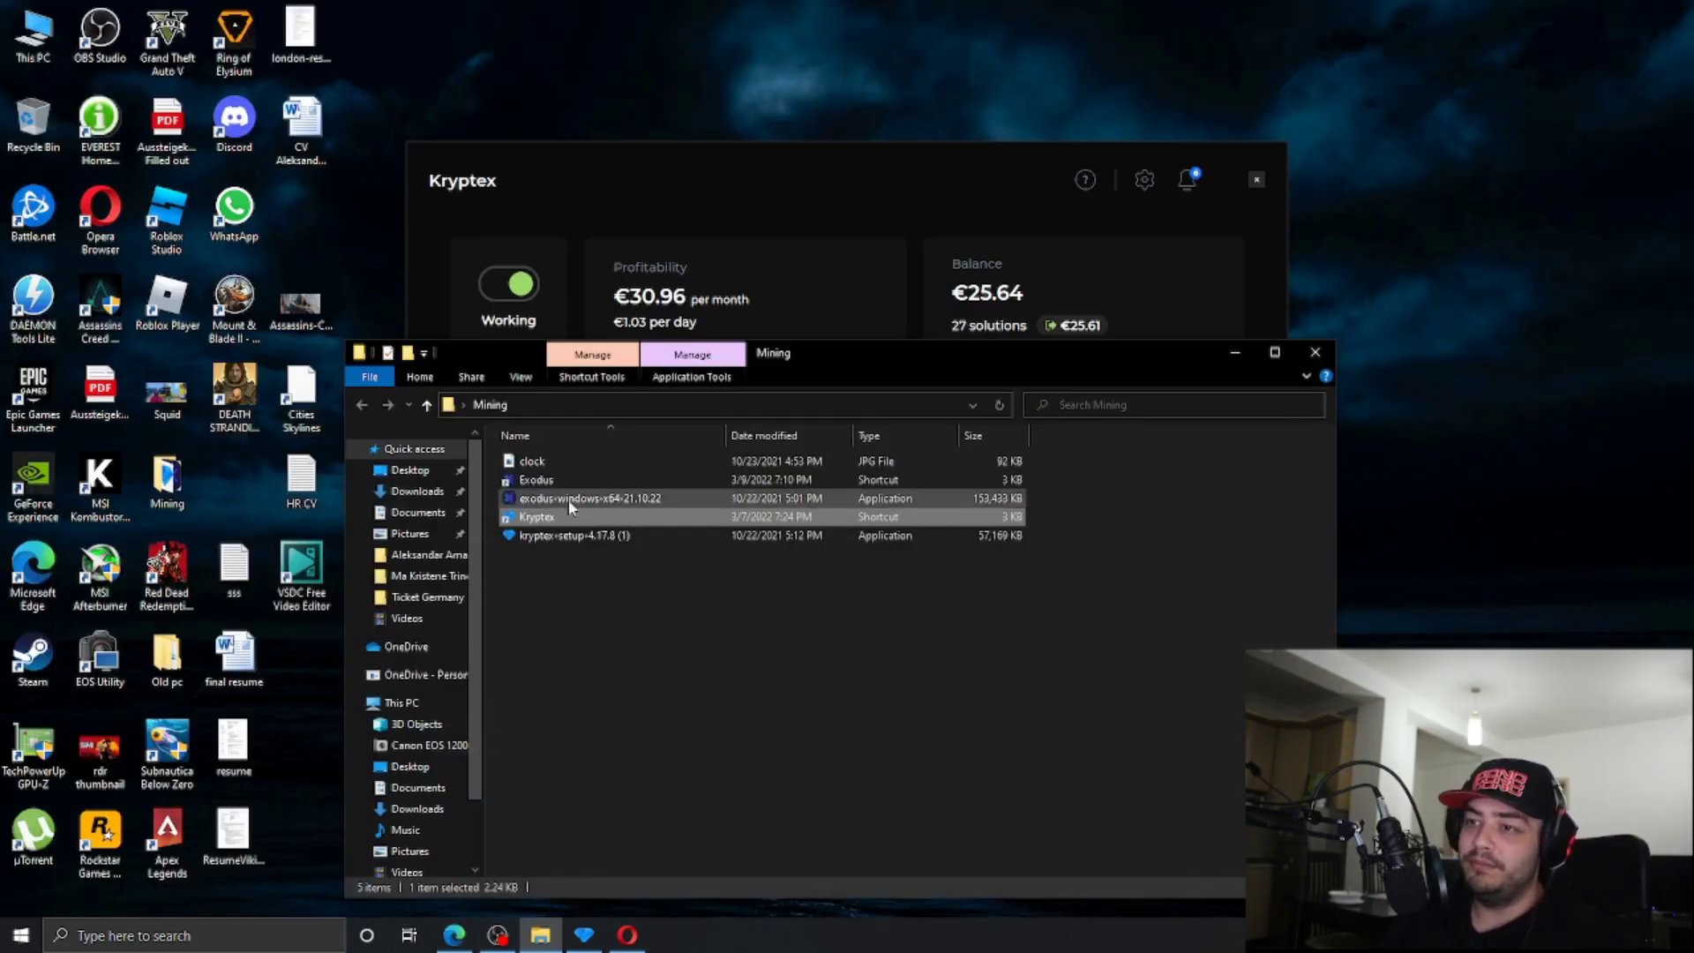
pyautogui.click(543, 536)
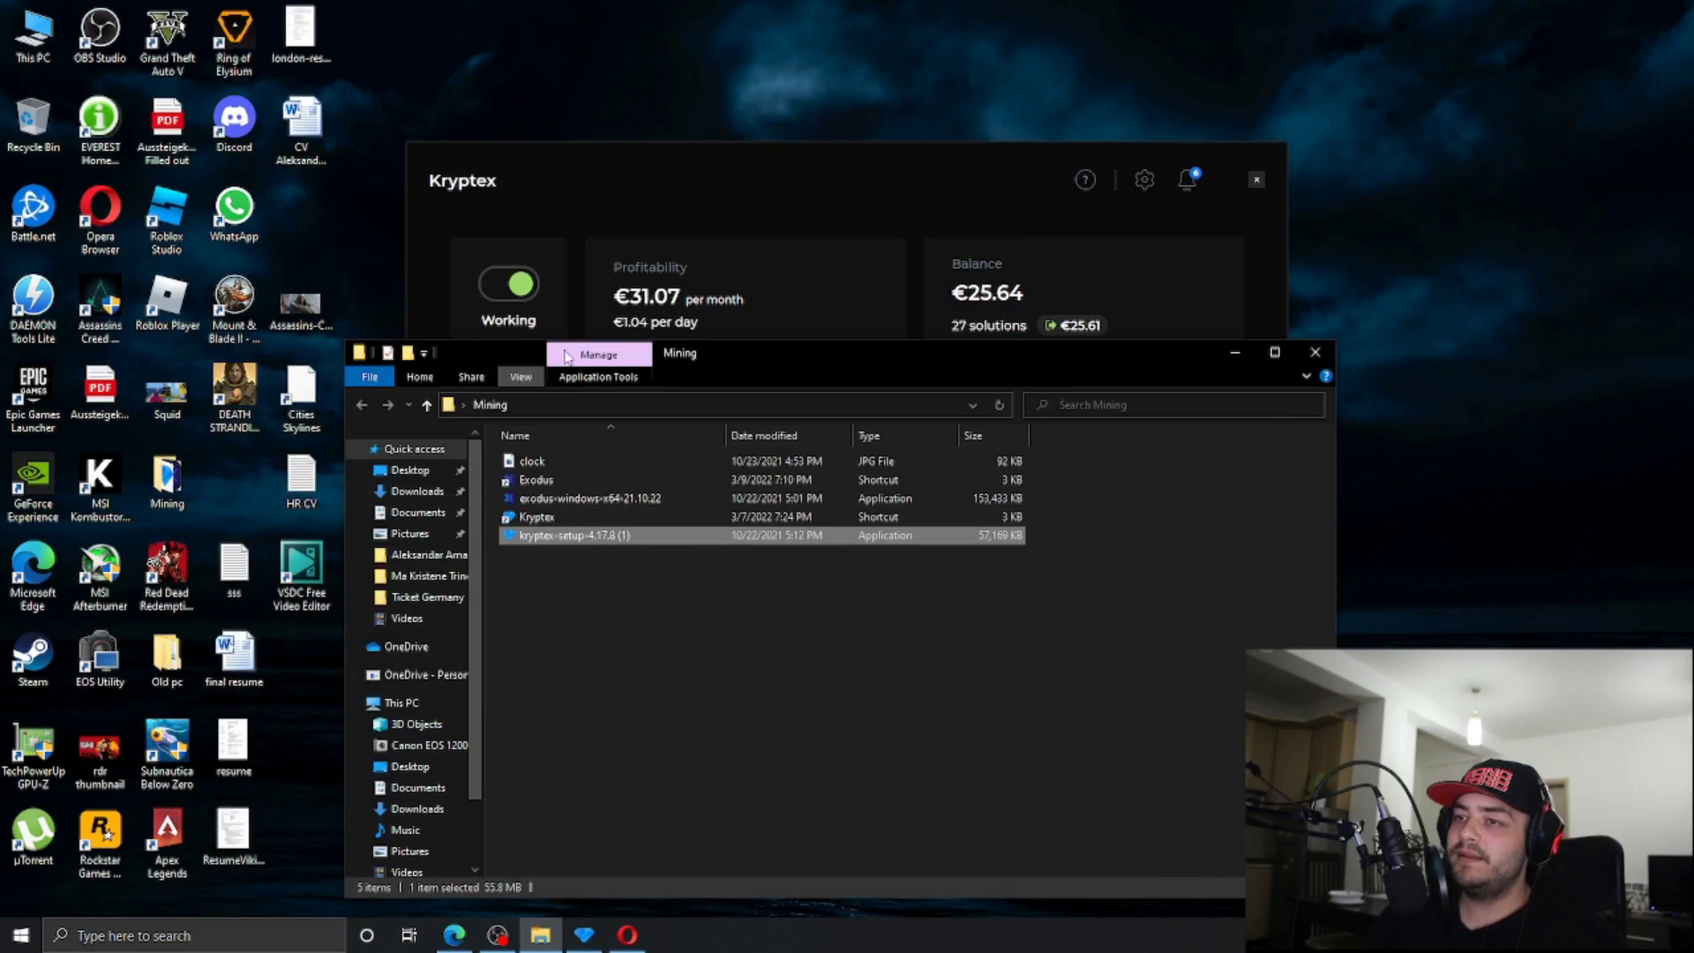
pyautogui.click(1235, 353)
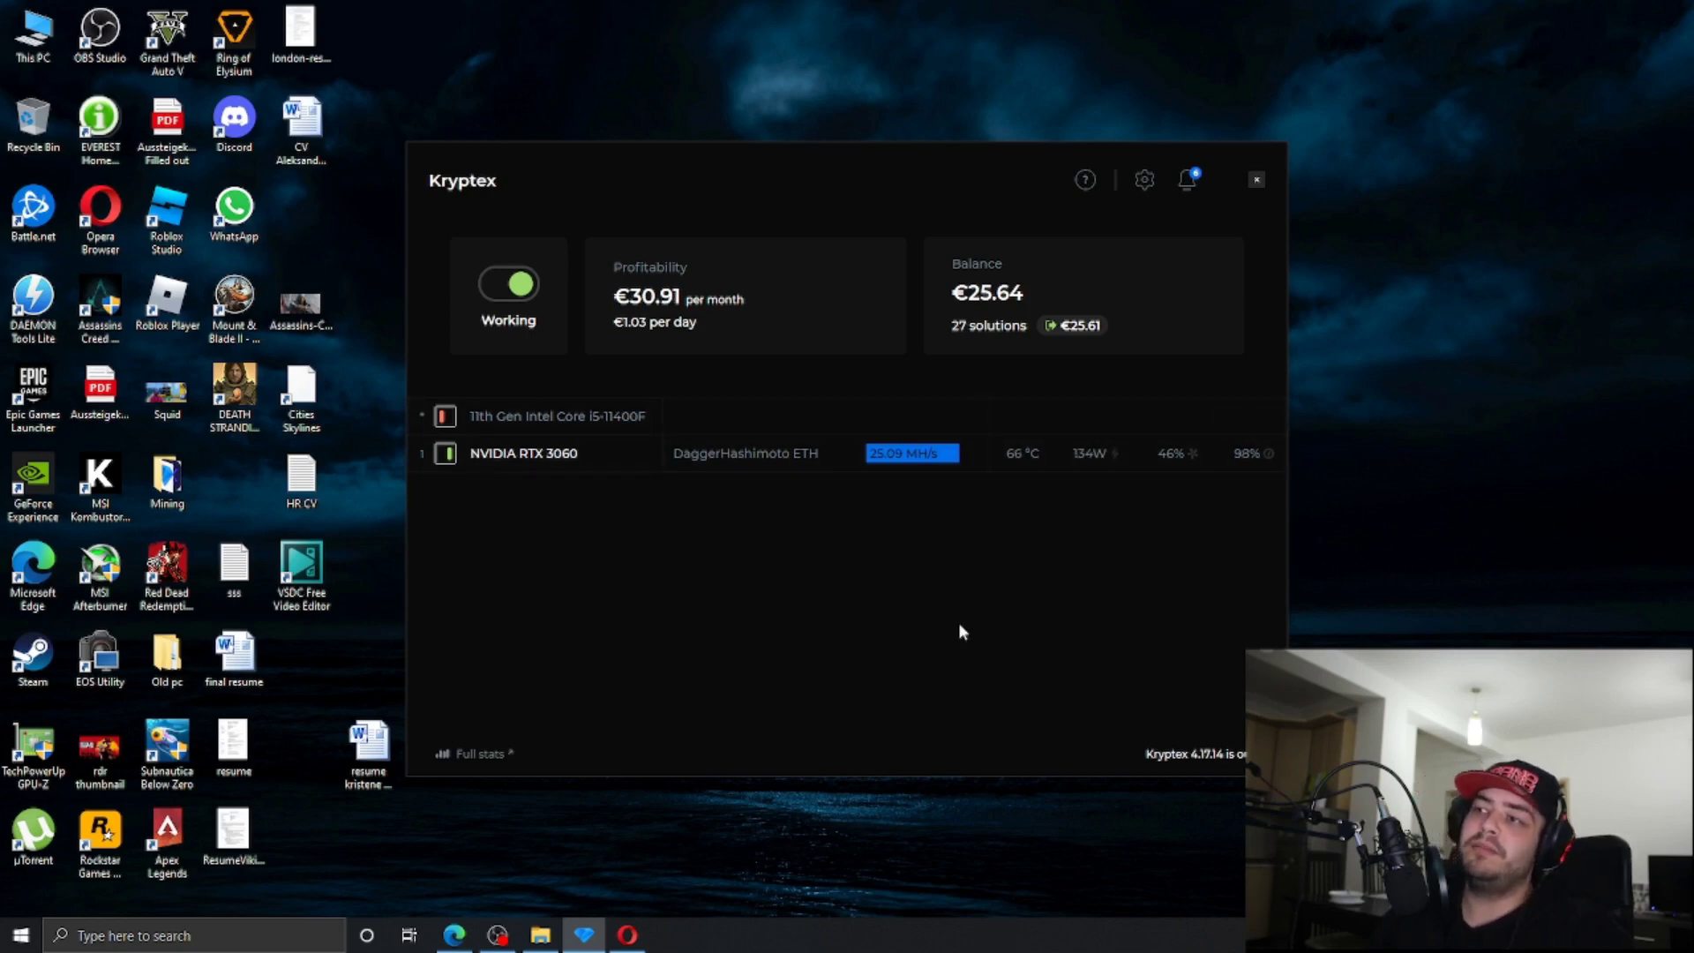
pyautogui.click(113, 577)
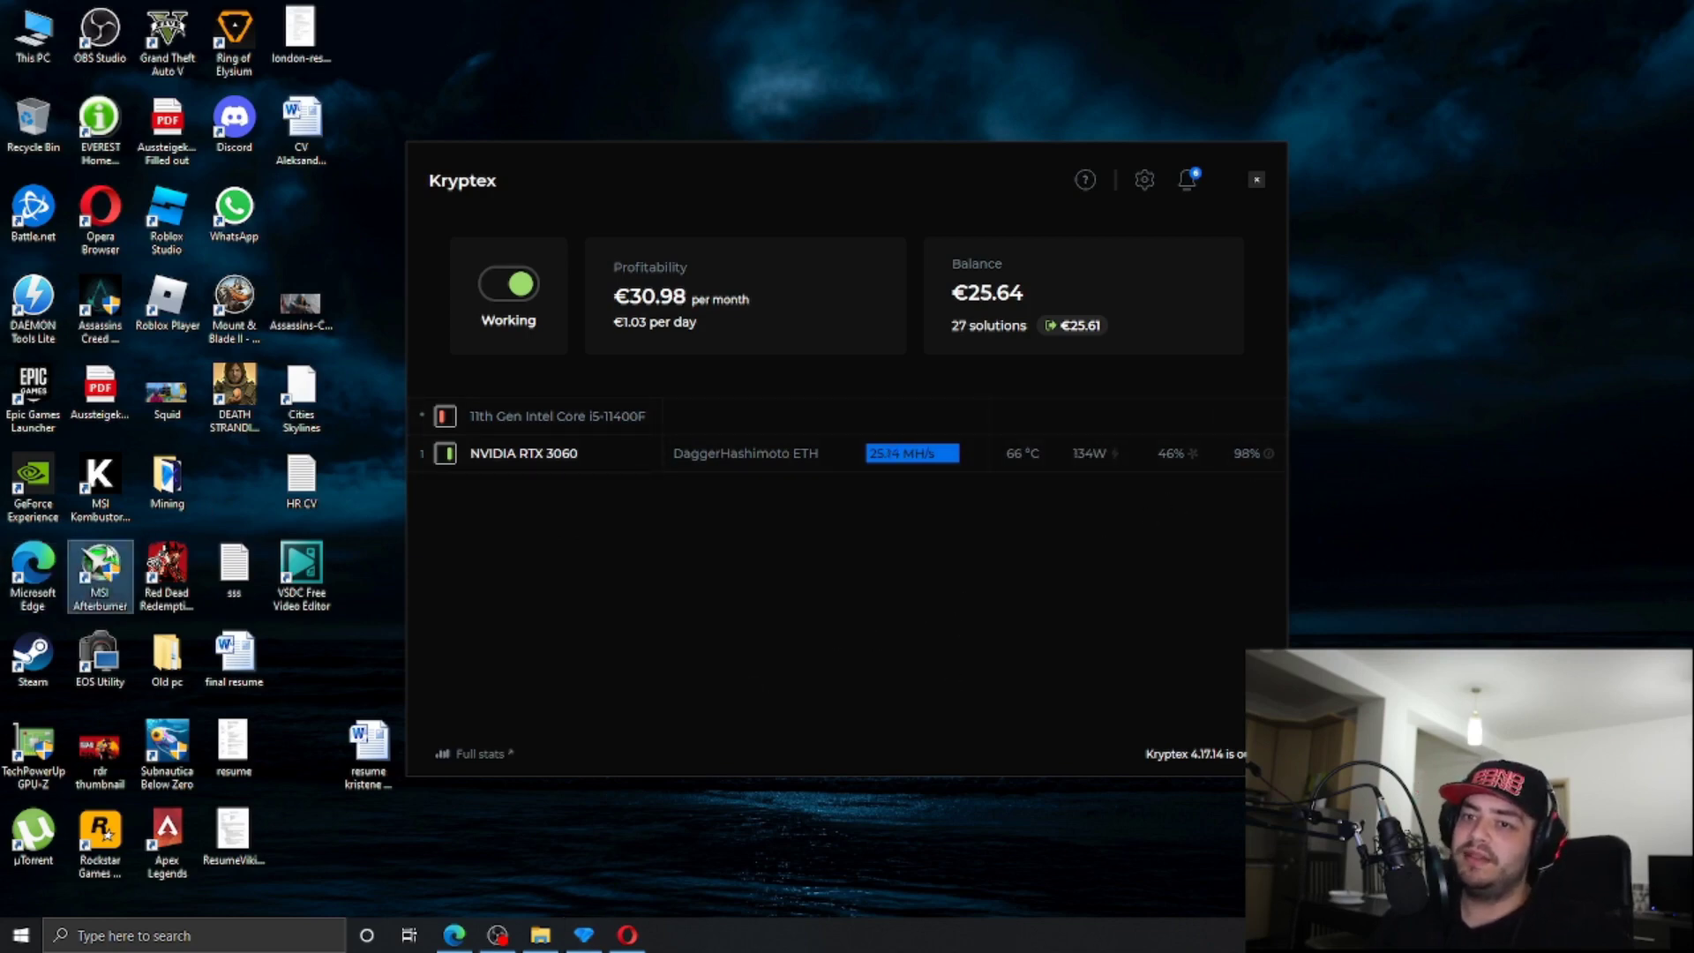
# - Launch MSI Afterburner as admin and apply profile 1: core +215, memory +56, fan 65
pyautogui.doubleClick(113, 576)
pyautogui.click(768, 584)
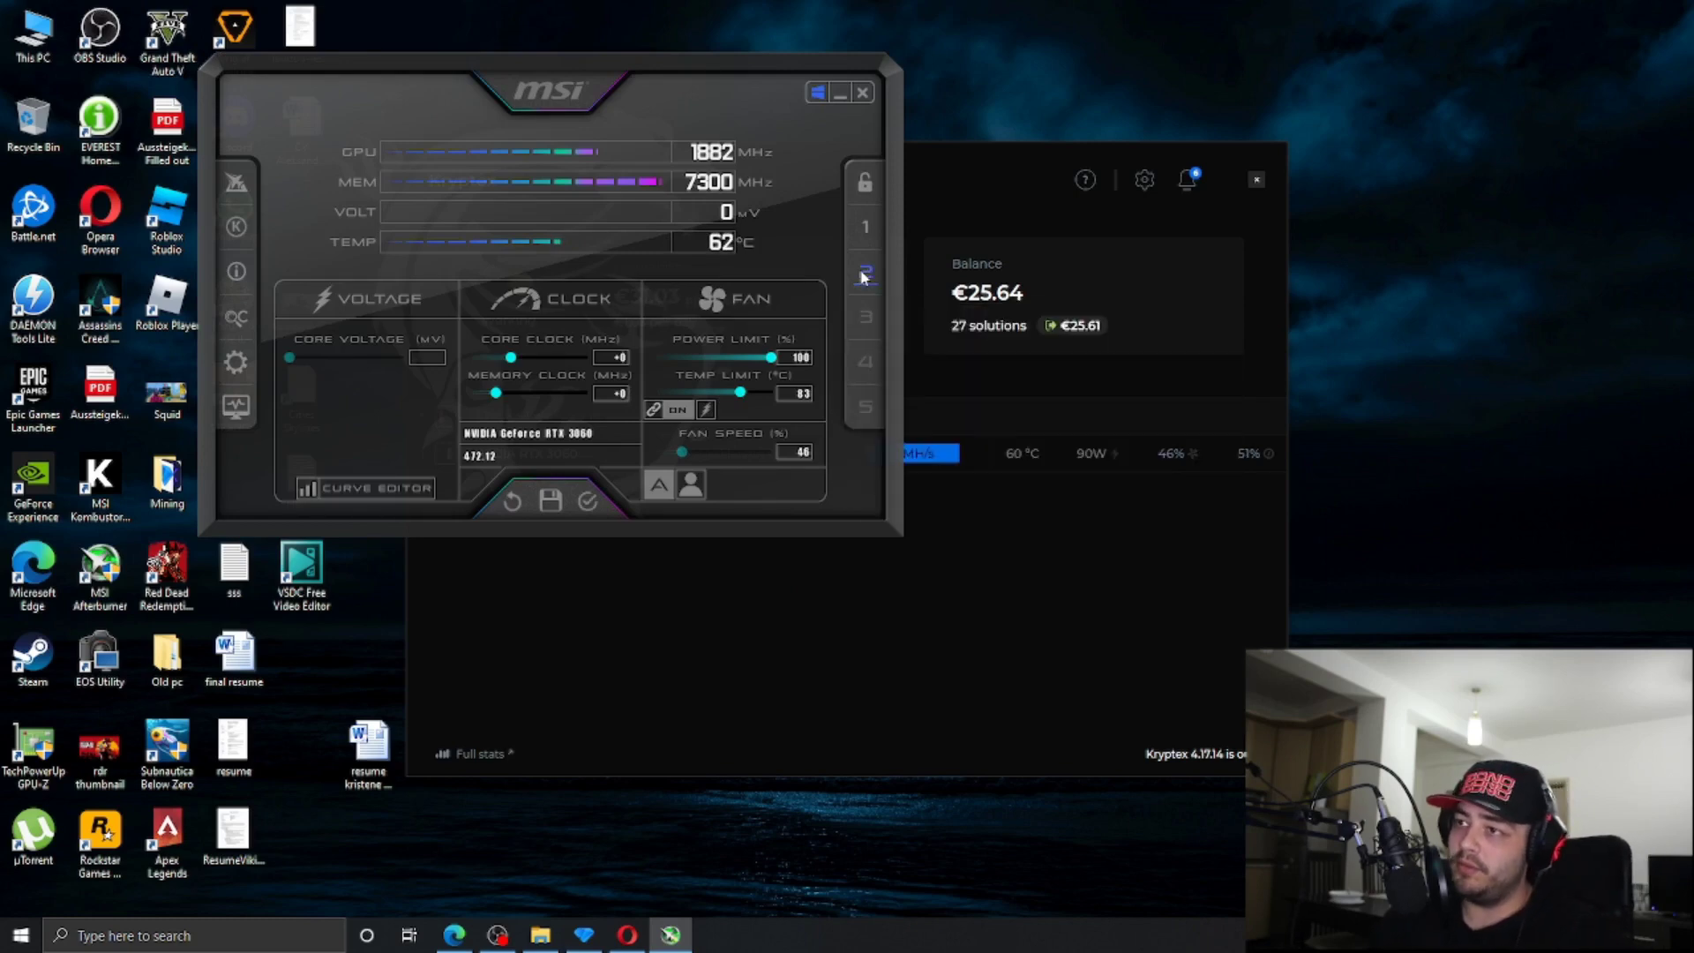
pyautogui.click(865, 228)
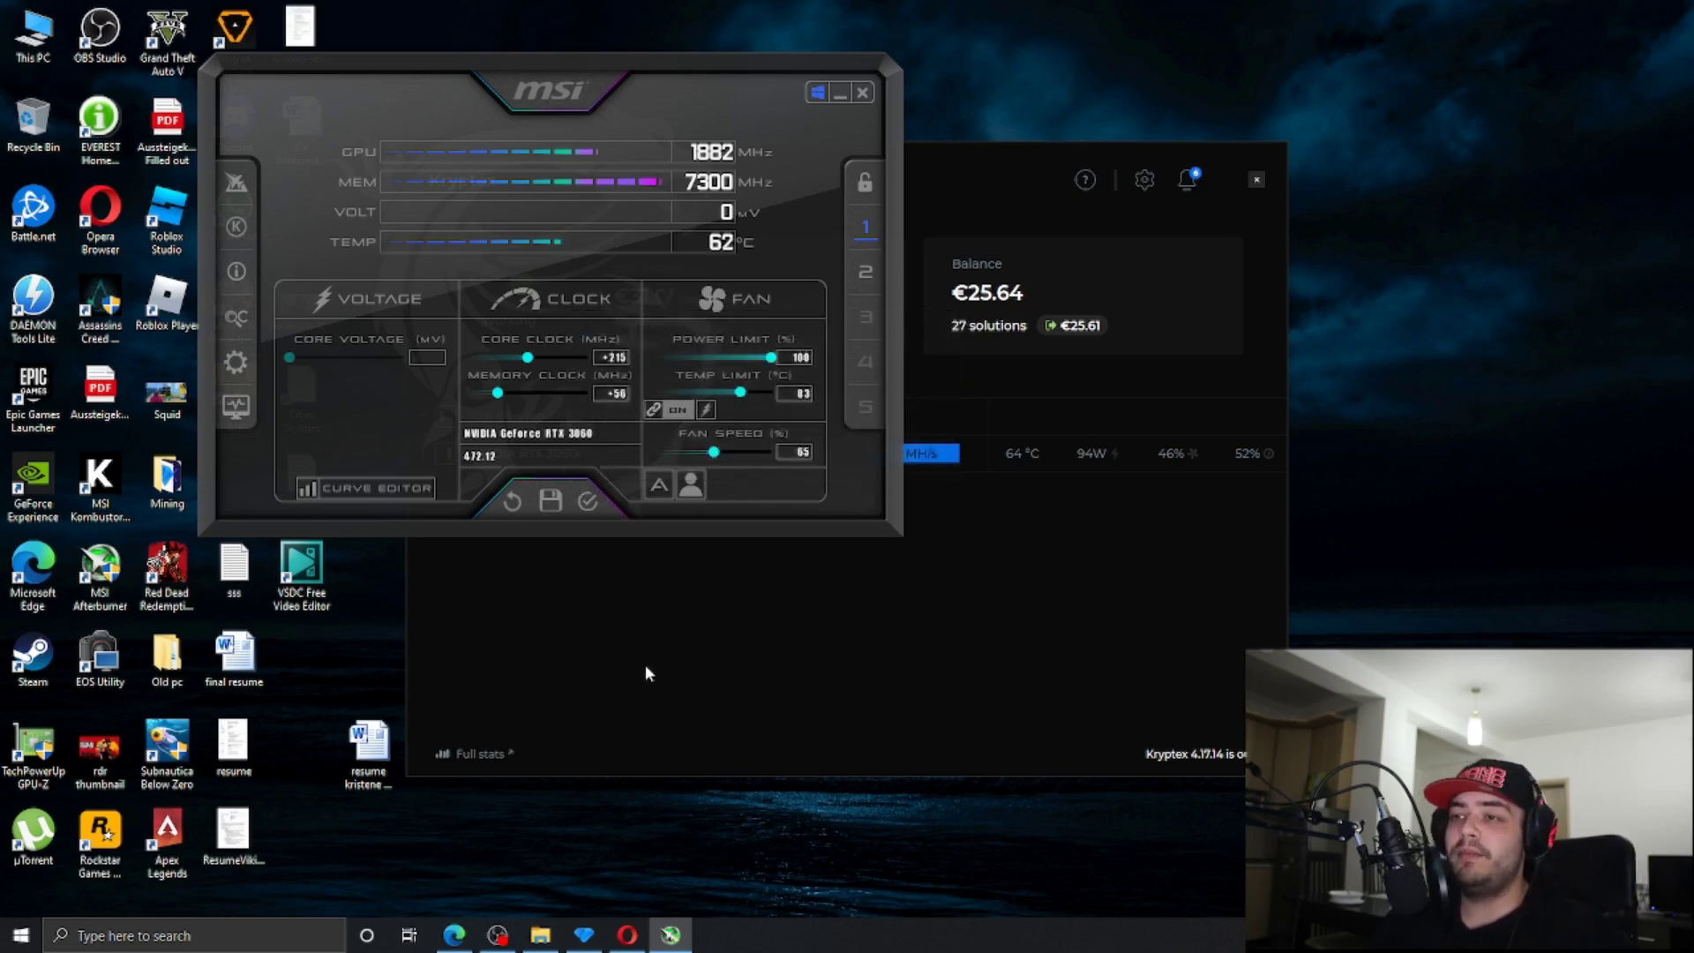
pyautogui.click(588, 501)
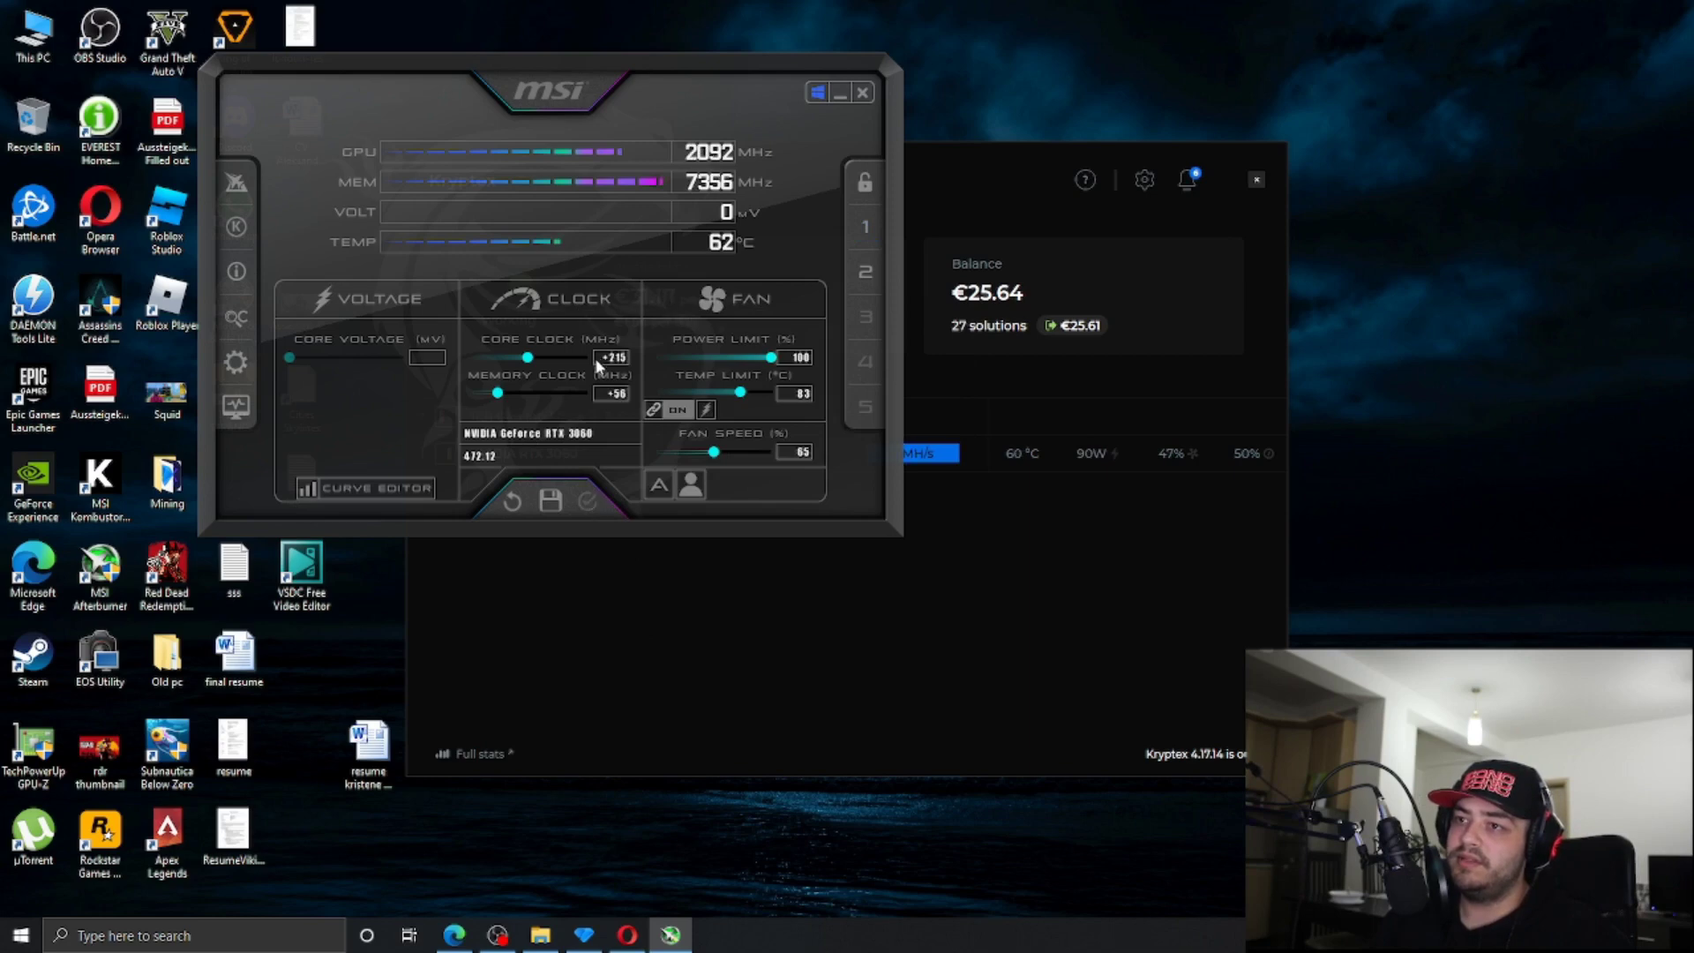
# - Bring Kryptex in front of Afterburner to watch the RTX 3060 hashrate climb
pyautogui.click(973, 152)
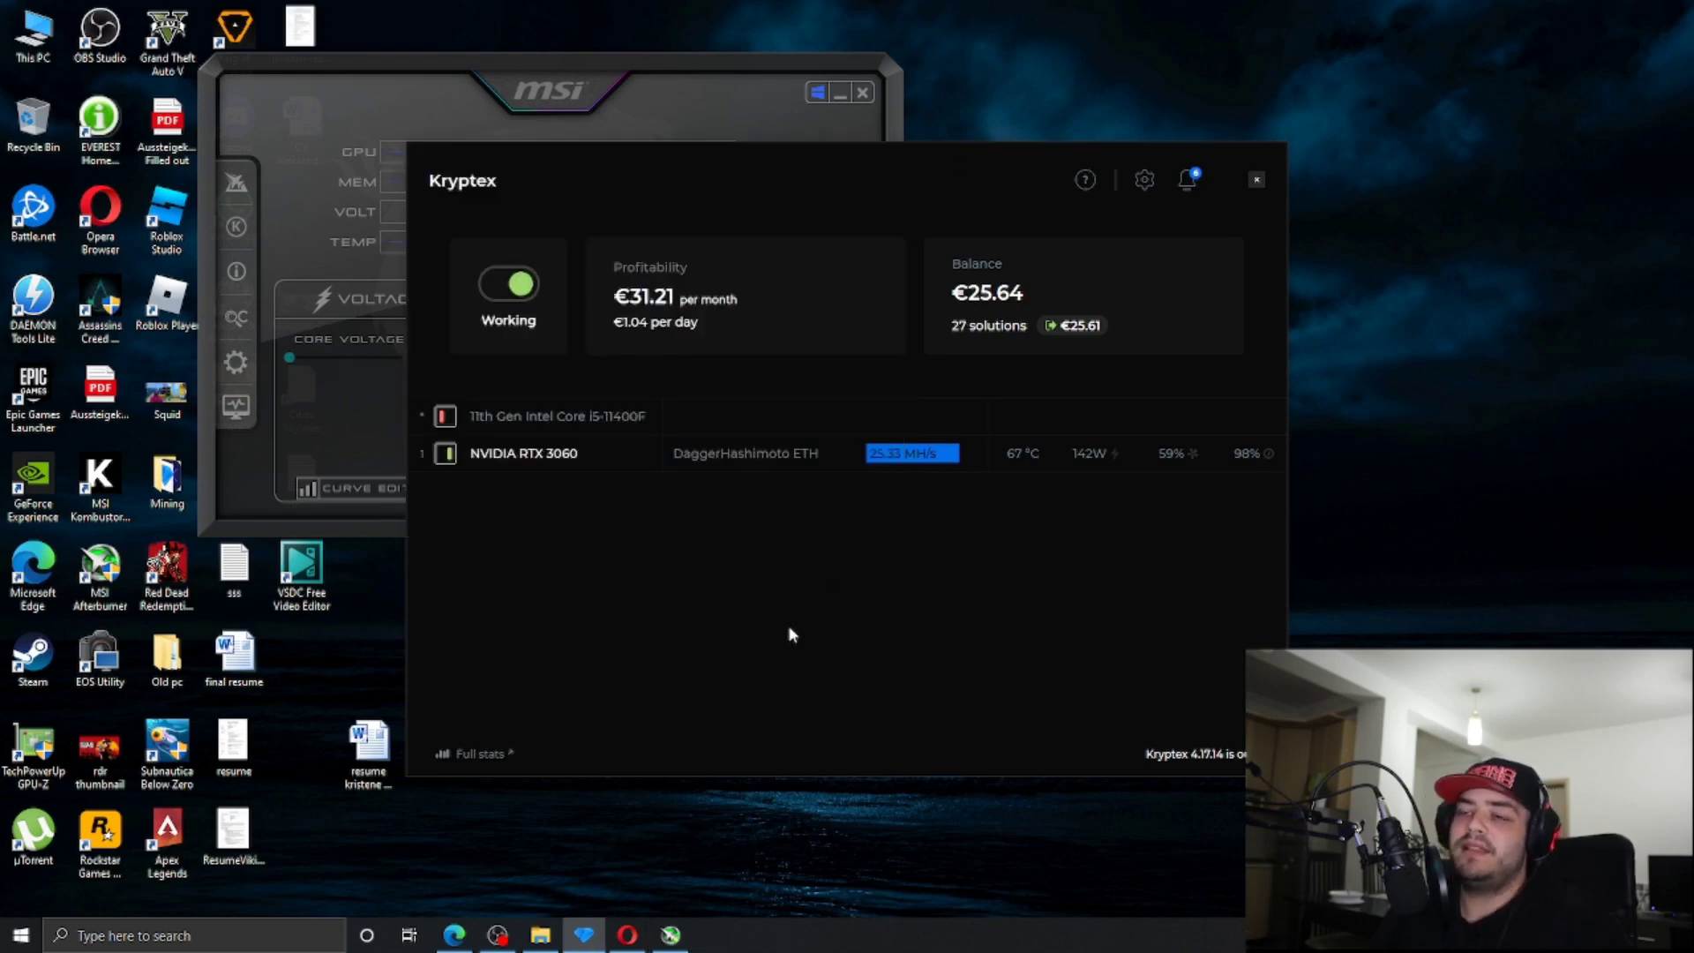